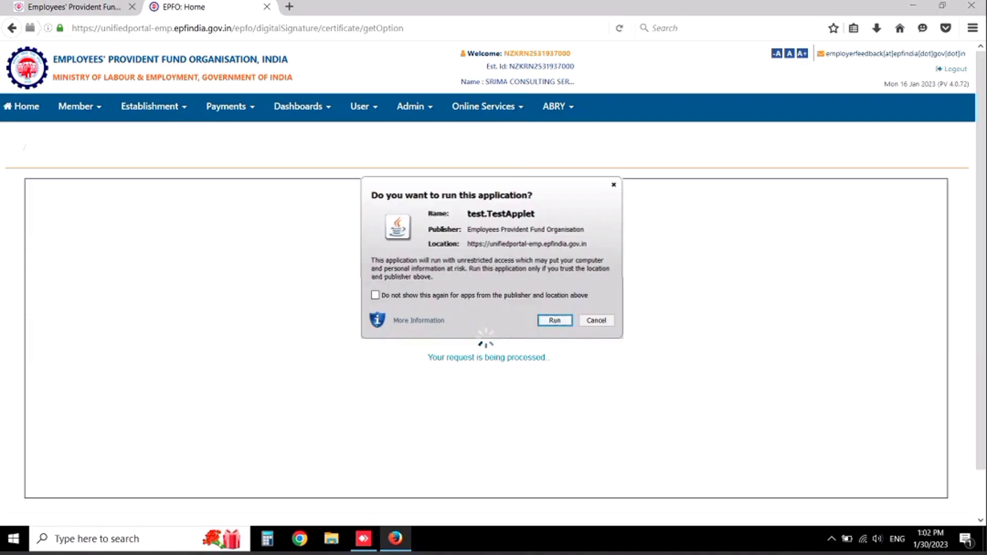
- Allow the Java signing applet, then try registering the listed DSC certificate
{"action": "left_click", "coordinate": [548, 319]}
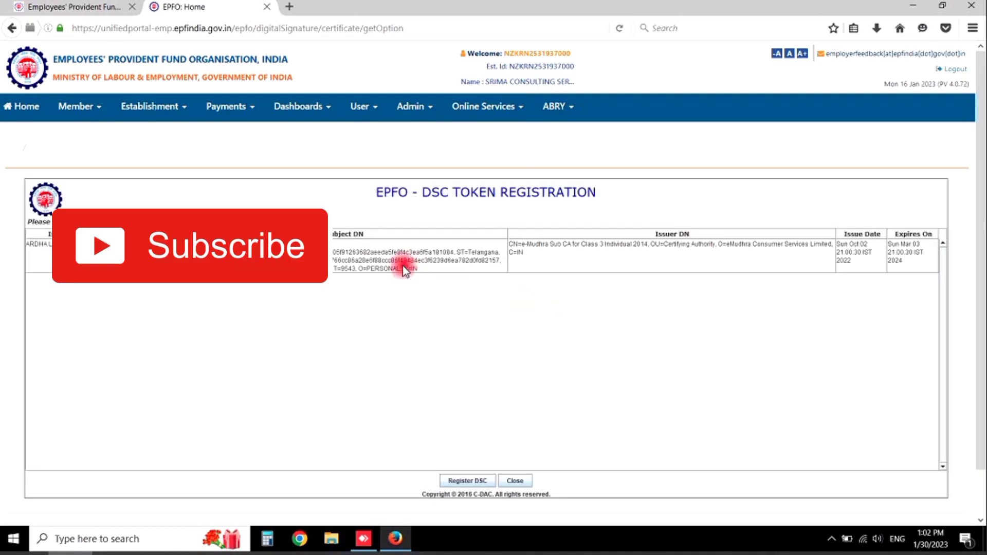
{"action": "left_click", "coordinate": [403, 266]}
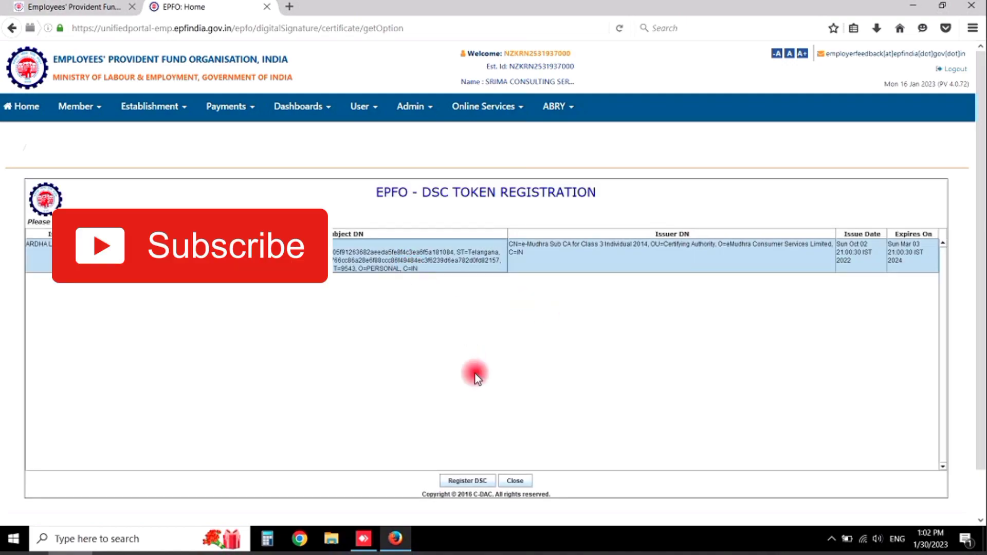
{"action": "left_click", "coordinate": [463, 483]}
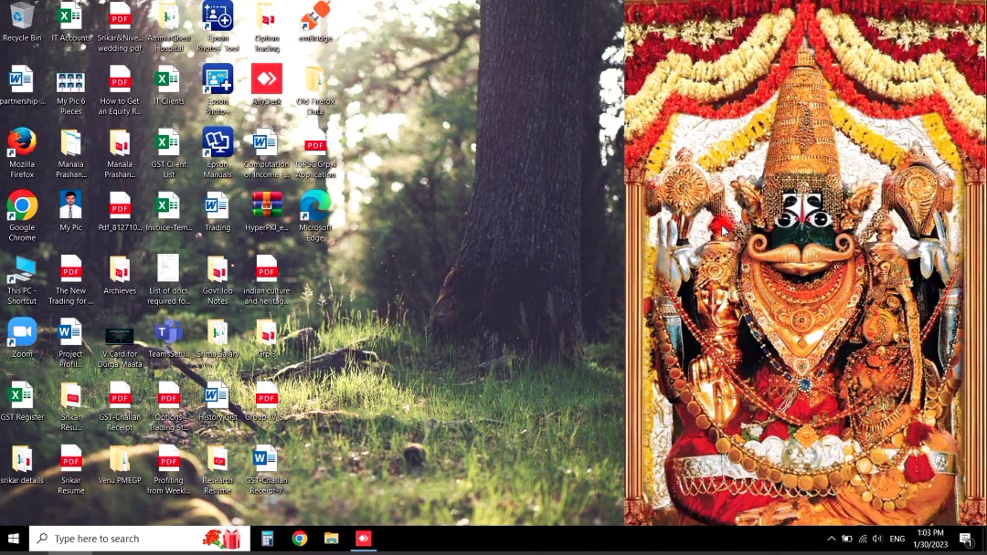
- Run appwiz.cpl from the Run dialog to open Programs and Features
{"action": "key", "text": "super+r"}
{"action": "type", "text": "a"}
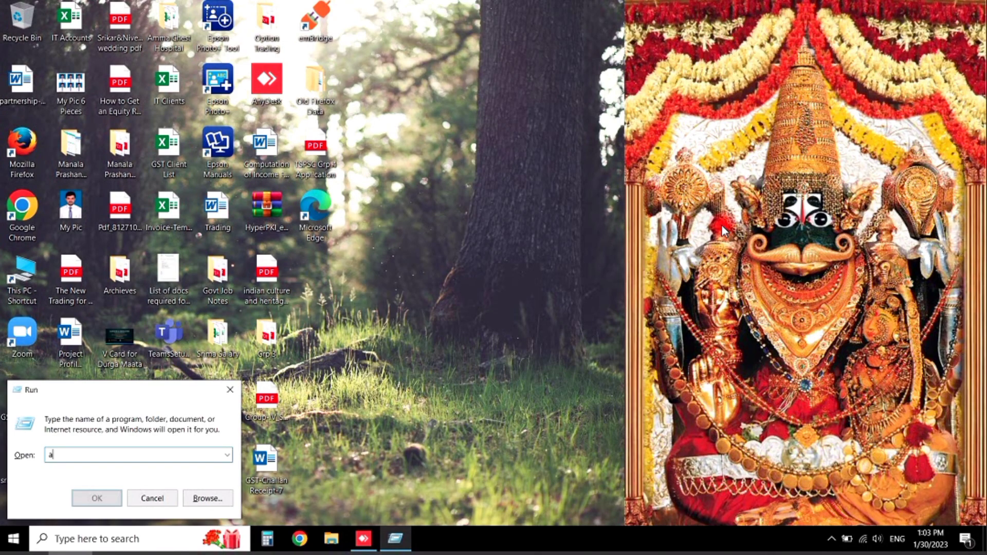
{"action": "type", "text": "ppwiz.cpl"}
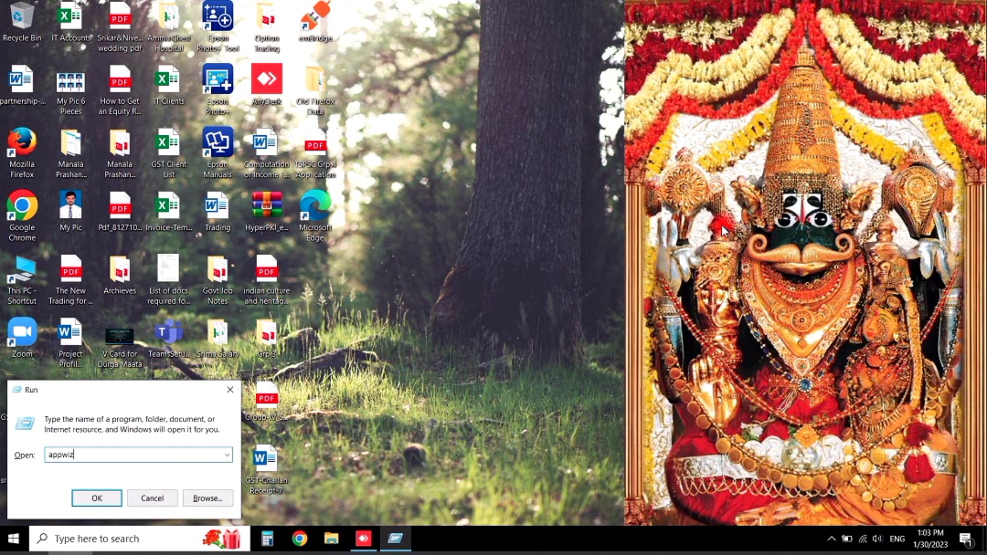
{"action": "key", "text": "Return"}
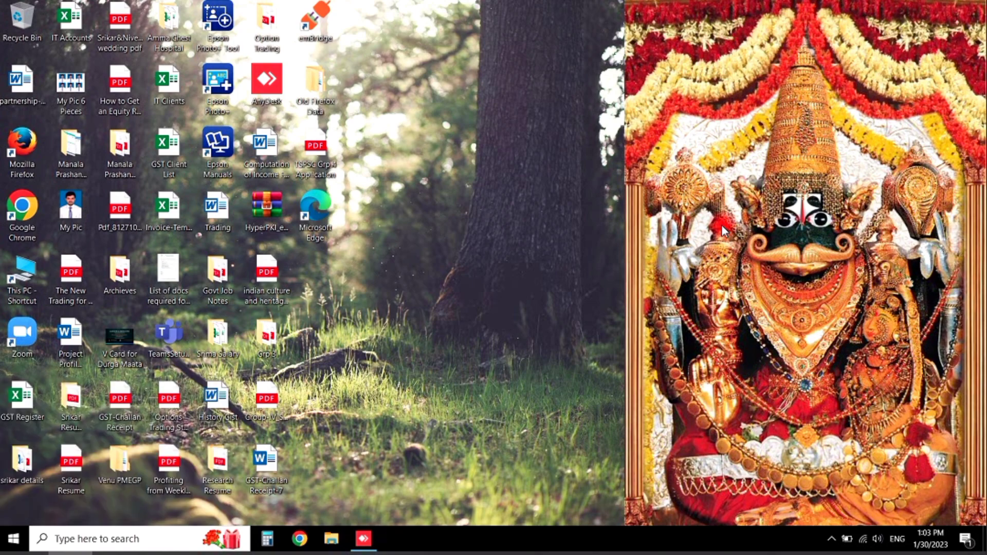
- Maximize Programs and Features and start uninstalling Java 8 Update 251
{"action": "right_click", "coordinate": [488, 239]}
{"action": "left_click", "coordinate": [513, 268]}
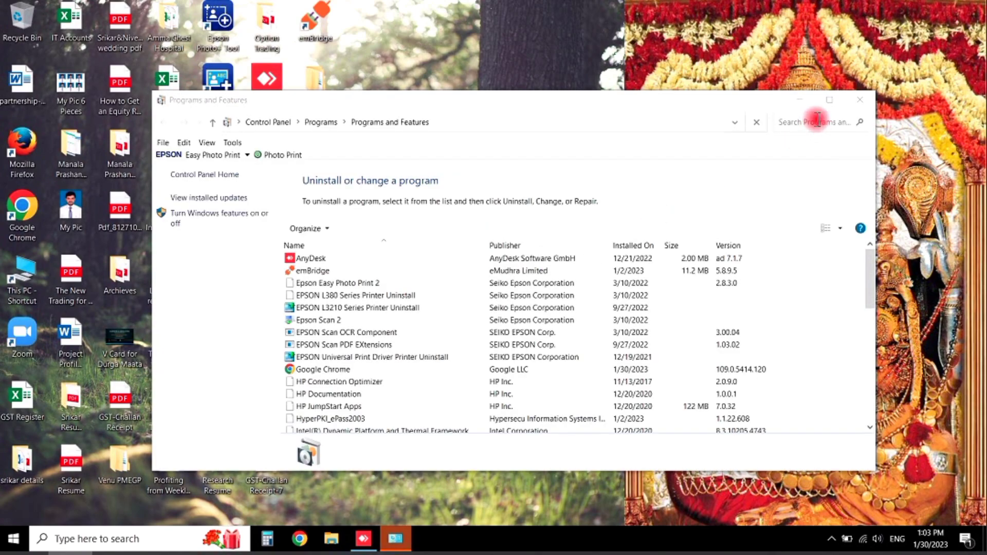
{"action": "double_click", "coordinate": [827, 104]}
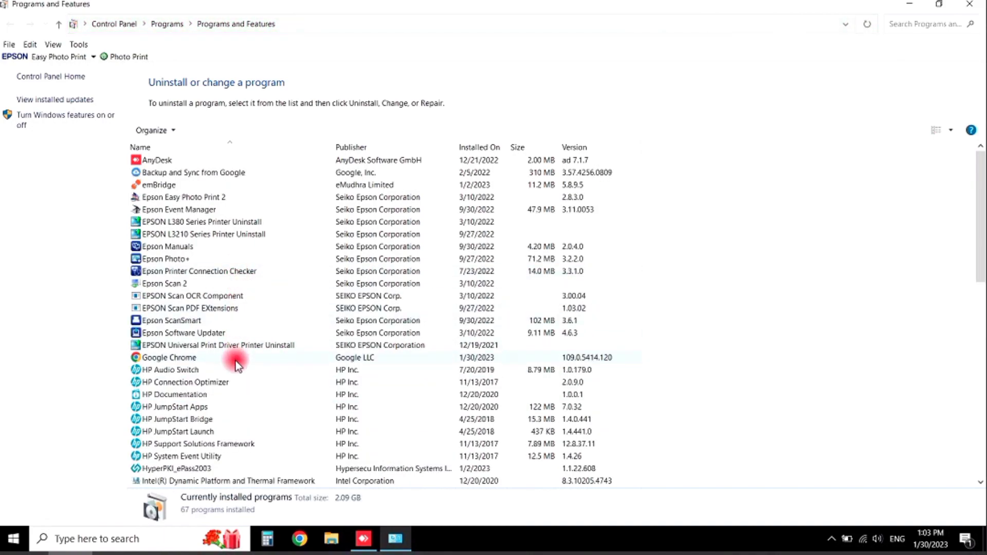
{"action": "left_click", "coordinate": [195, 296]}
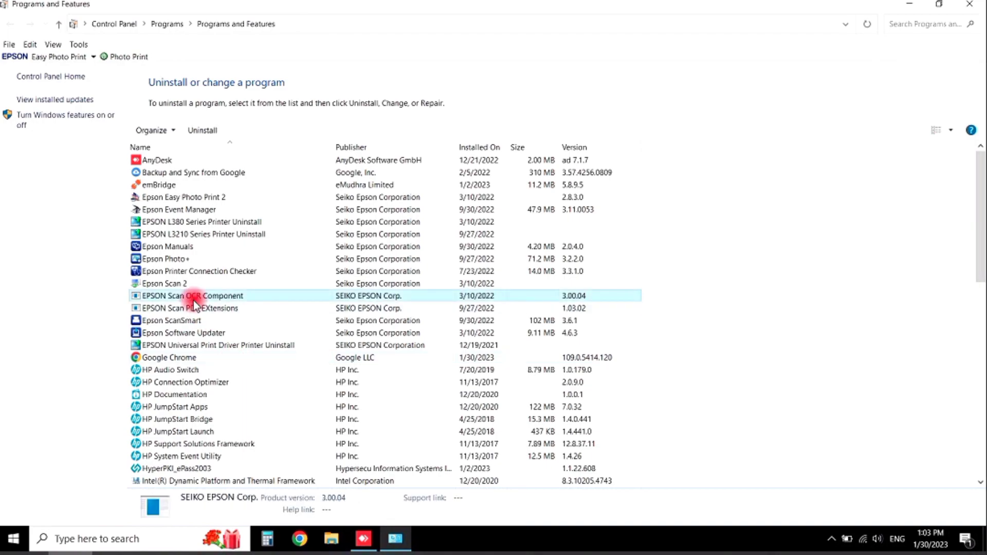
{"action": "key", "text": "j"}
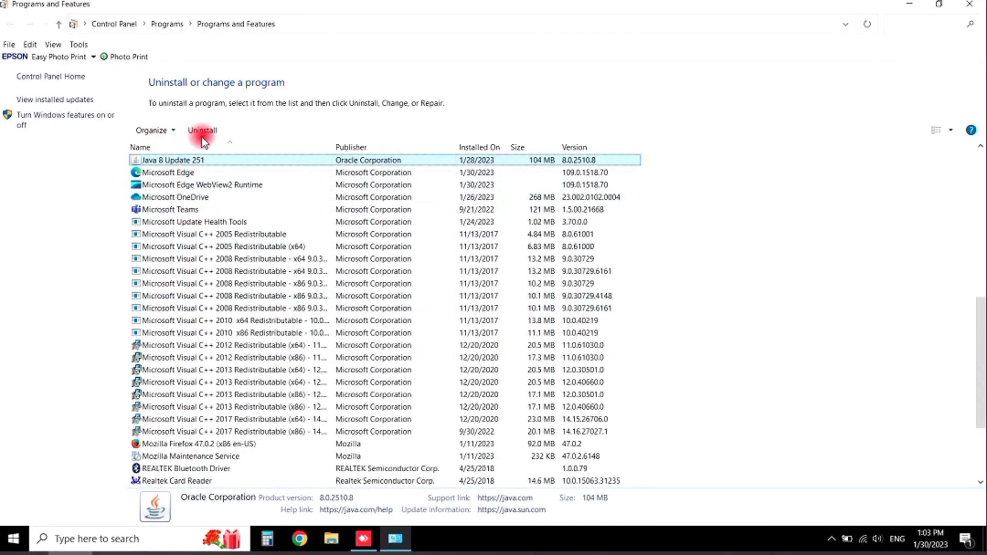
{"action": "left_click", "coordinate": [204, 131]}
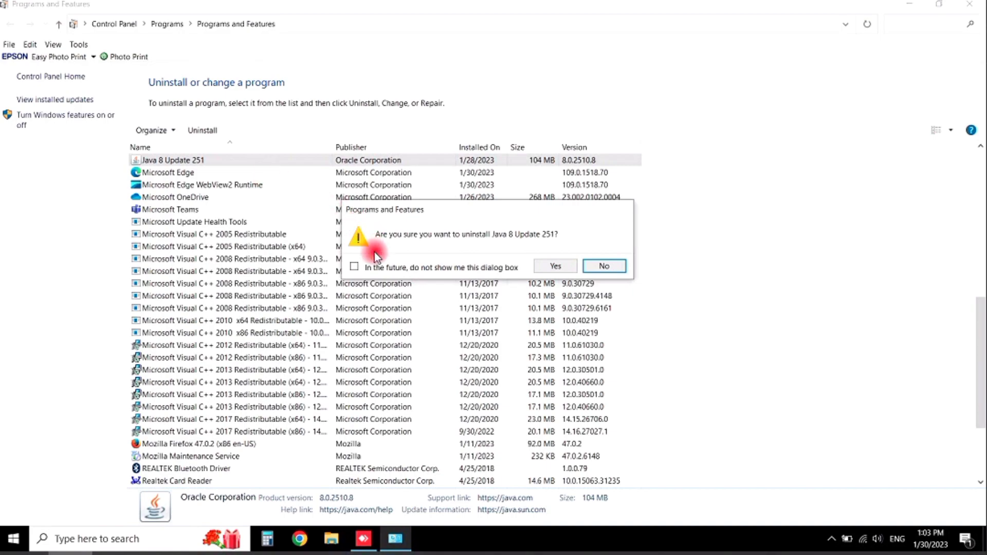
- Confirm removal of Java 8 Update 251 with Yes
{"action": "left_click", "coordinate": [549, 270]}
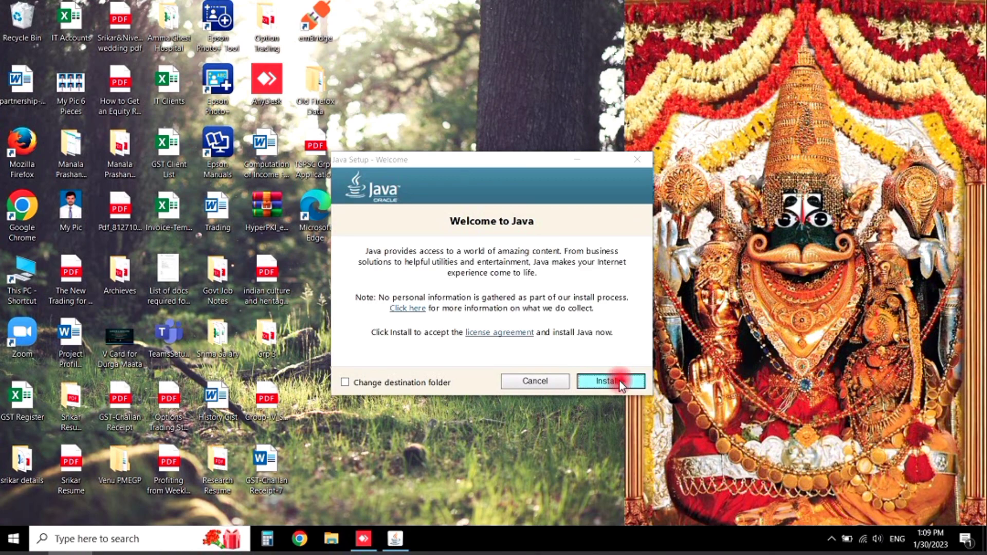
- Accept the Java Setup license and start the Java installation
{"action": "left_click", "coordinate": [618, 378]}
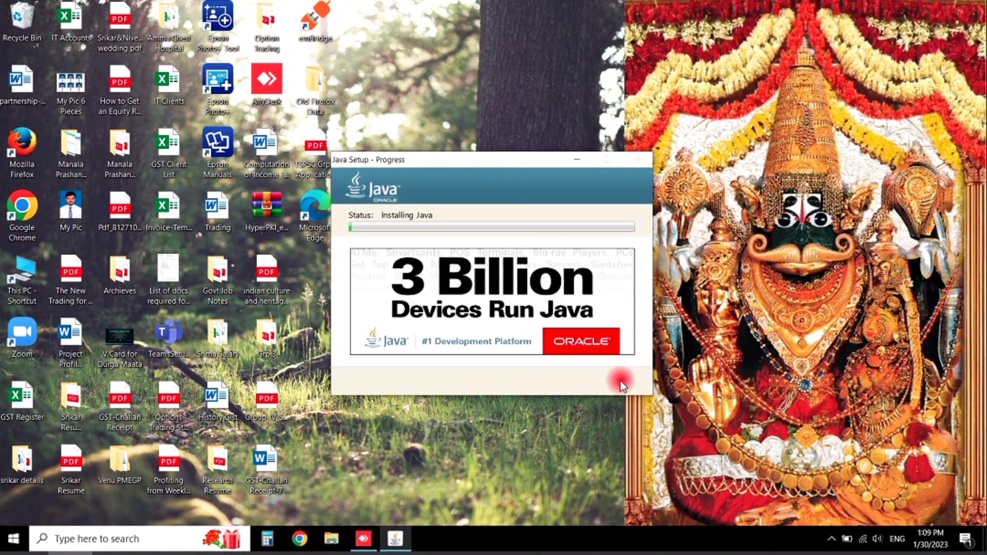